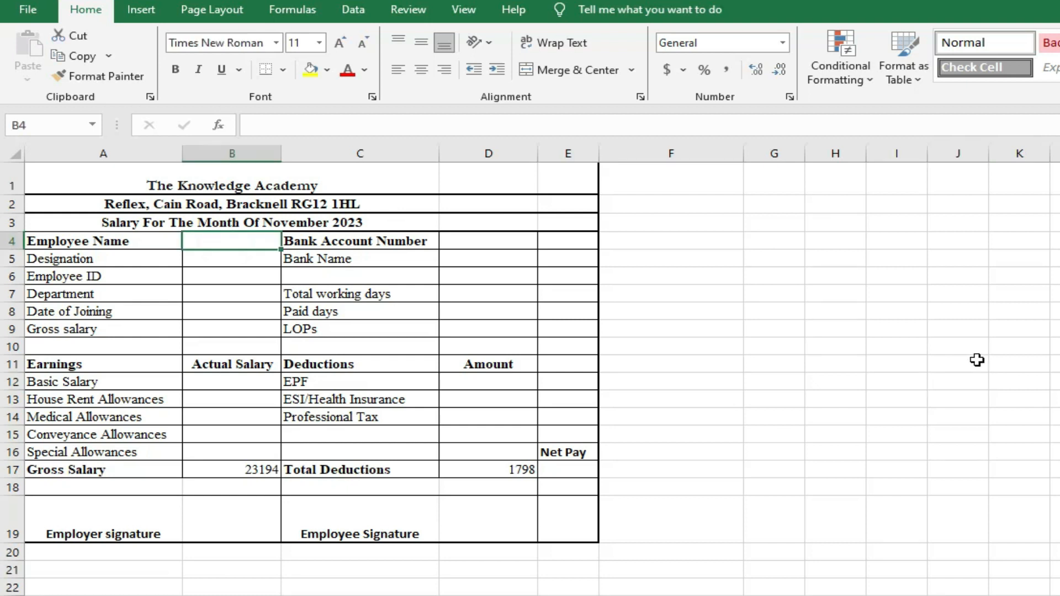
Fill in the employee's name and ID, the designation Sales Manager, the department Sales and the joining date 12/08/2022.
key("Return")
type("Sales Manager")
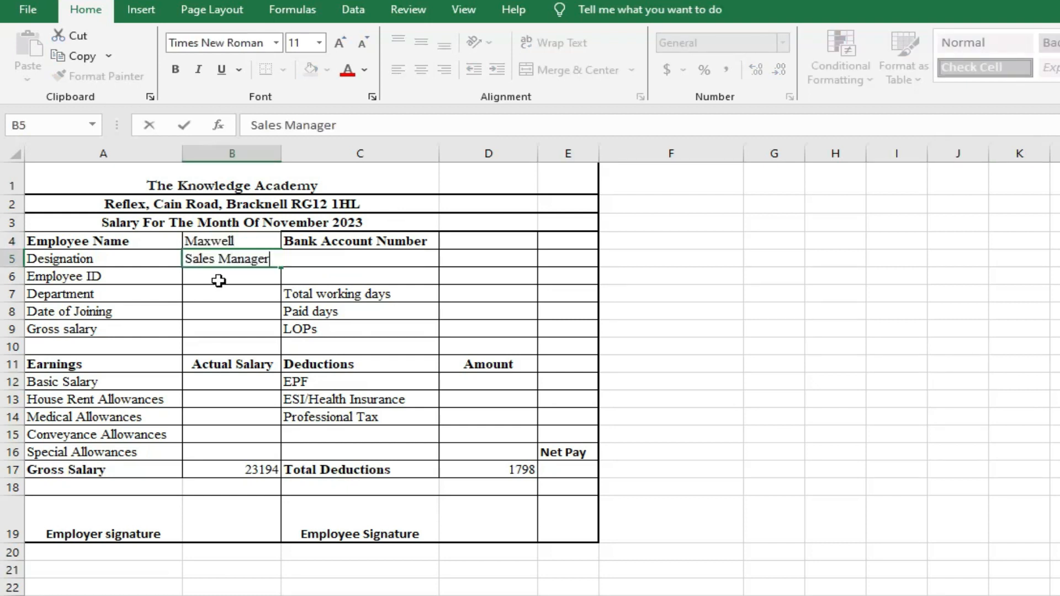
key("Return")
type("#45123")
key("Return")
type("Sales")
key("Return")
type("12/08/2022")
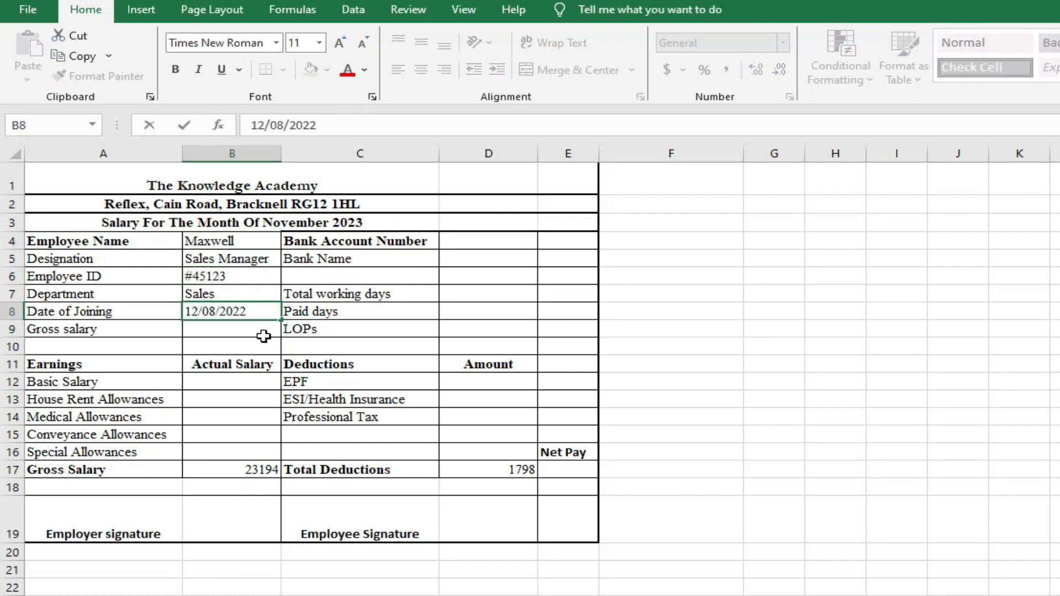
key("Return")
Enter the employee's masked bank account number and the bank name American Bank in the payslip.
left_click(477, 243)
type("4521**********")
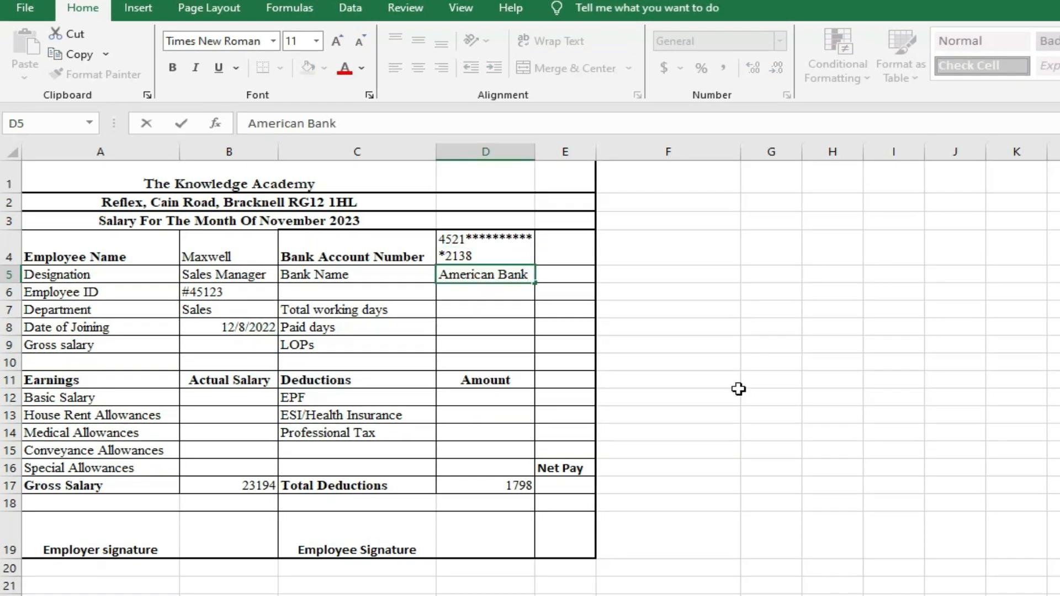
left_click(781, 433)
Record 30 total working days, 27 paid days and 3 LOPs in the payslip.
left_click(475, 315)
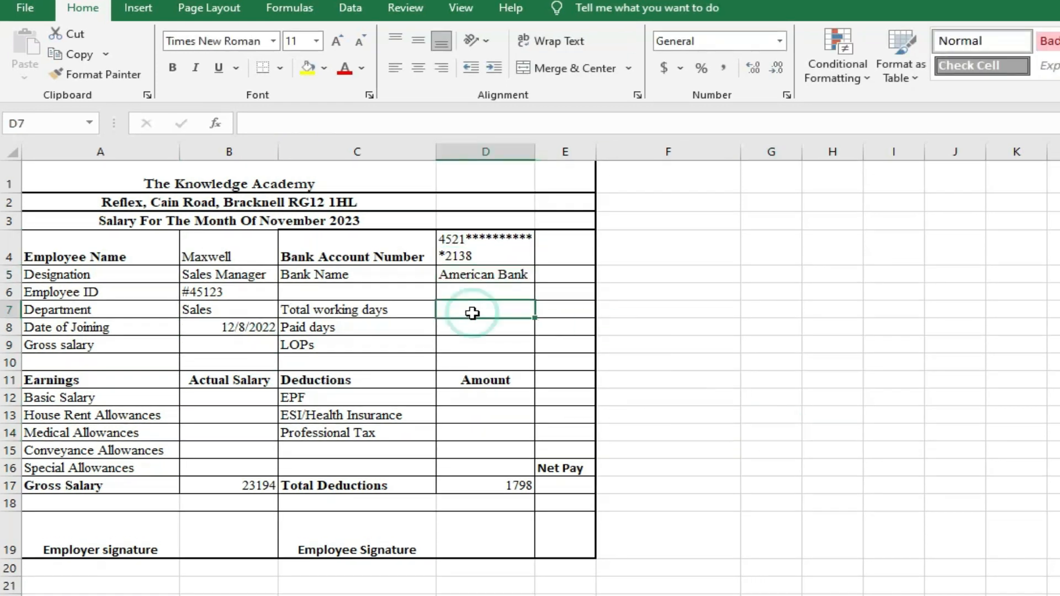
type("30")
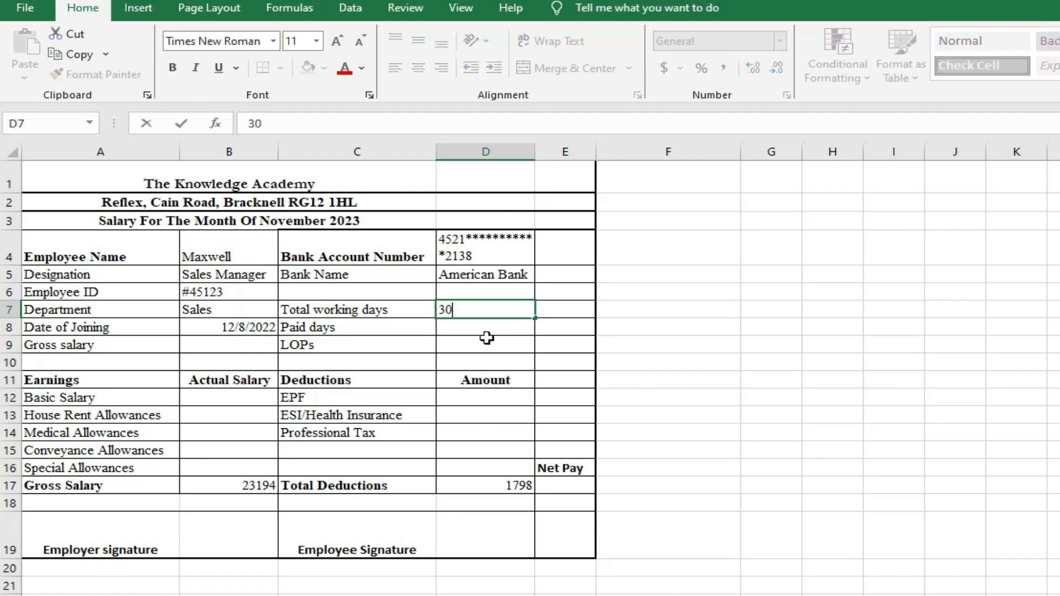
left_click(486, 331)
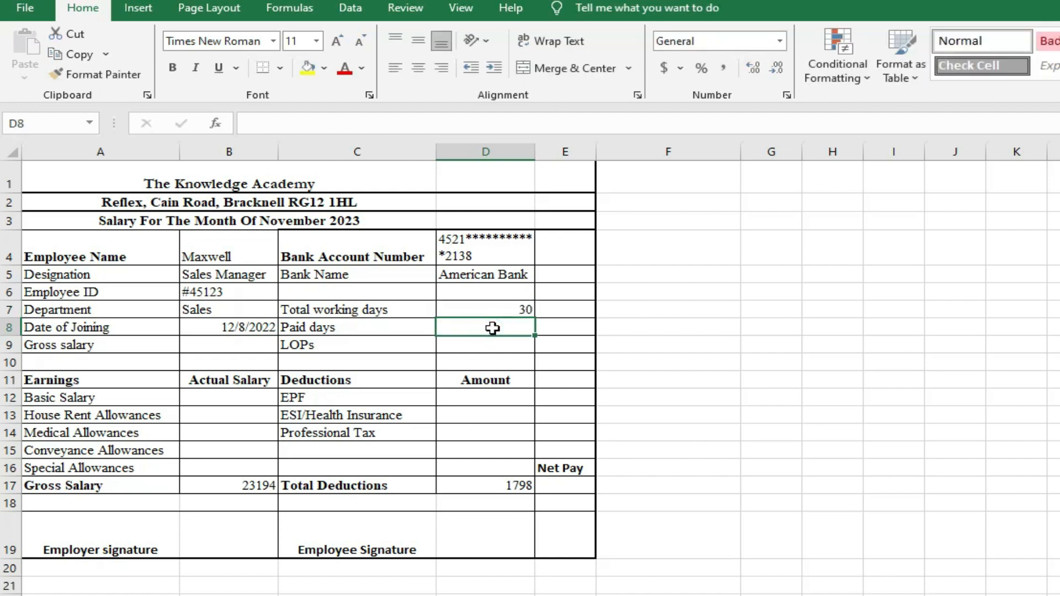
type("30")
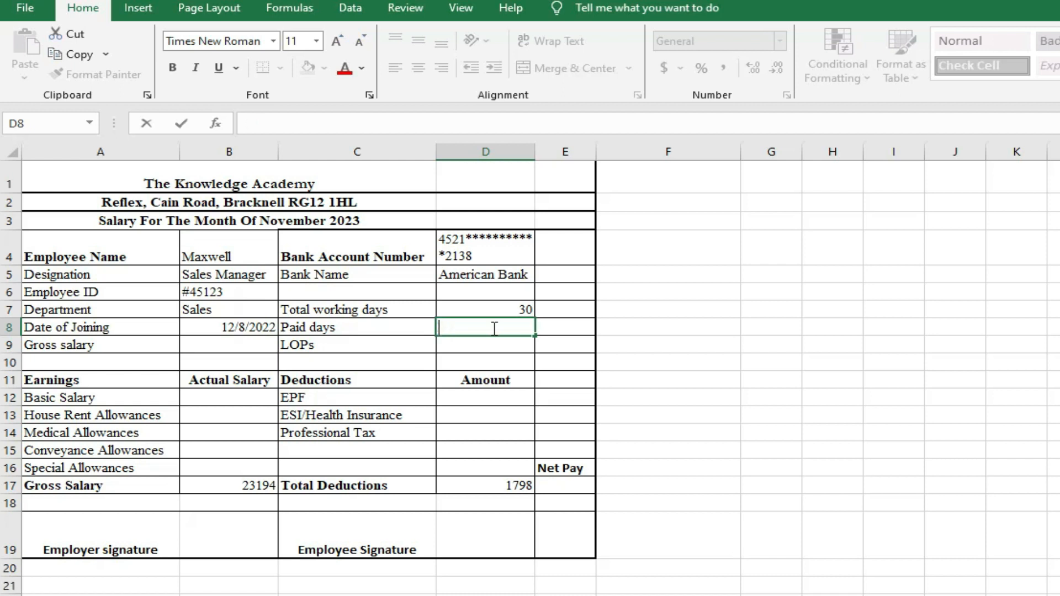
type("7")
left_click(504, 347)
type("3")
Enter the earnings: Basic Salary 16000, House Rent Allowances 3194, Medical Allowances 2000, Conveyance Allowances 1000 and Special Allowances 1000.
left_click(265, 400)
type("1")
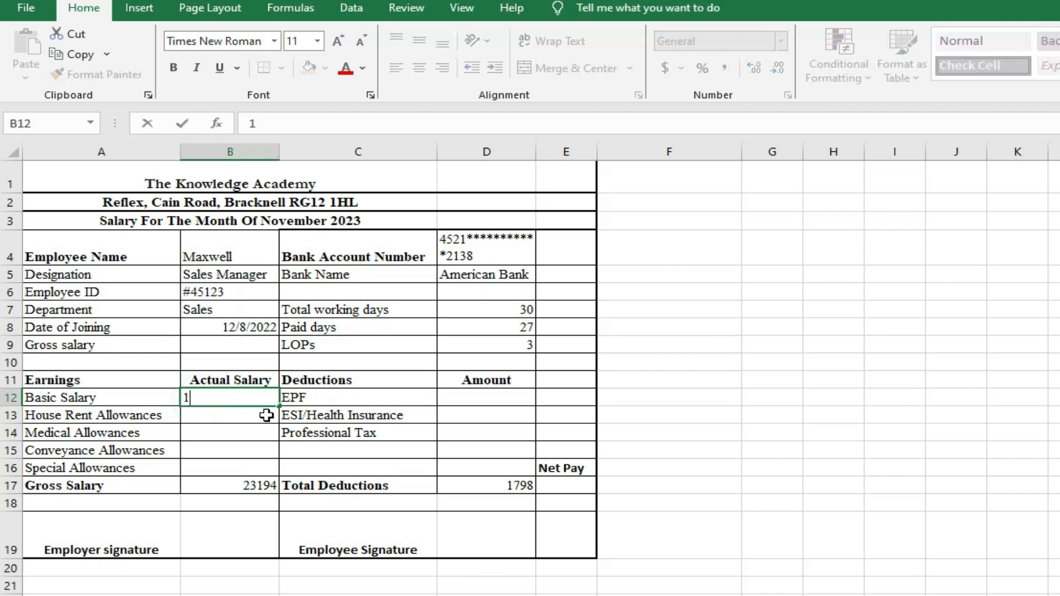
type("6000")
left_click(267, 416)
type("3194")
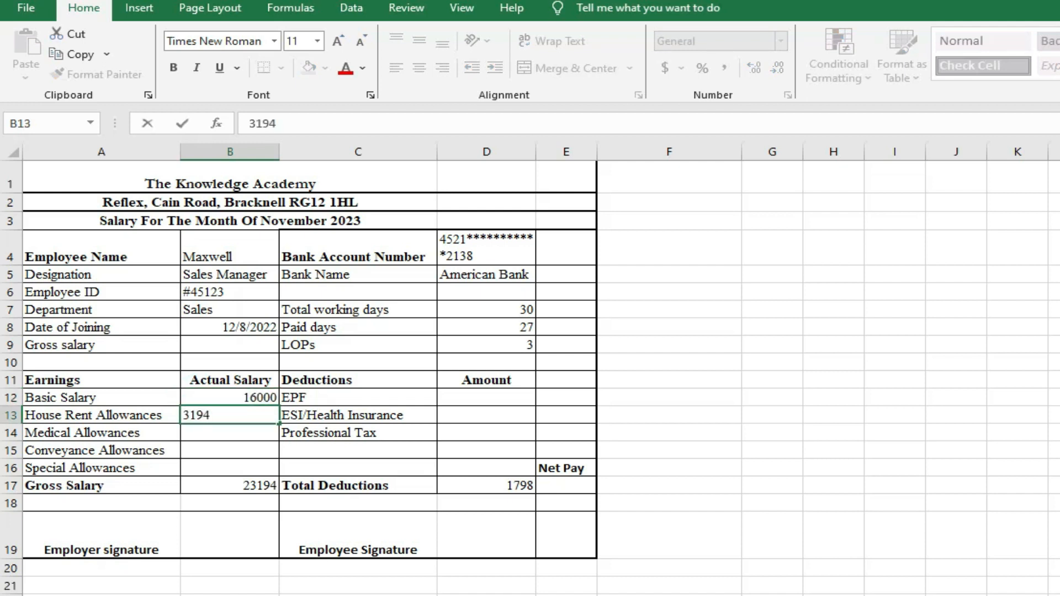
key("Return")
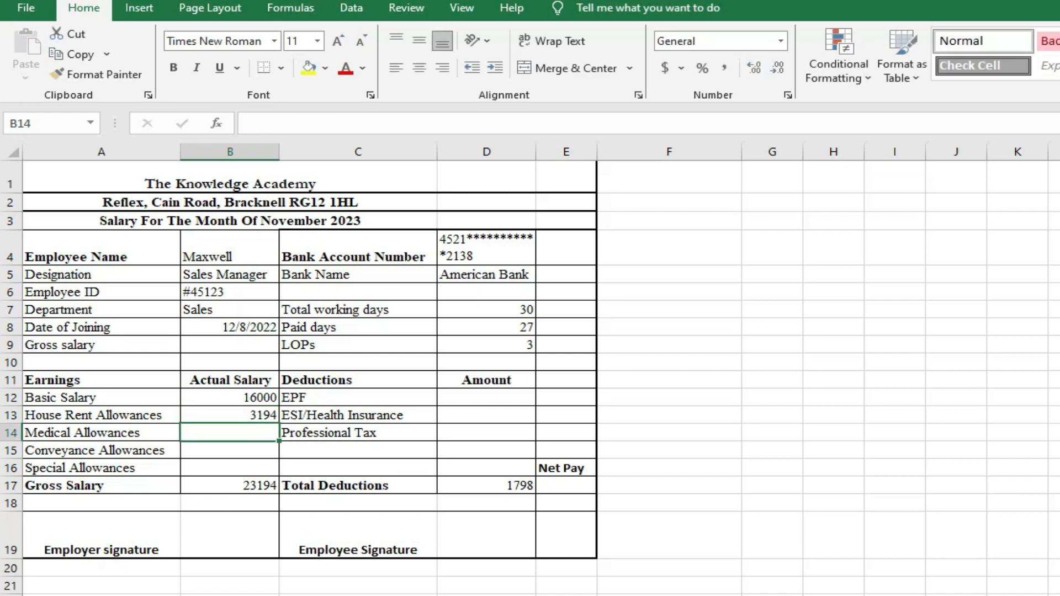
type("21")
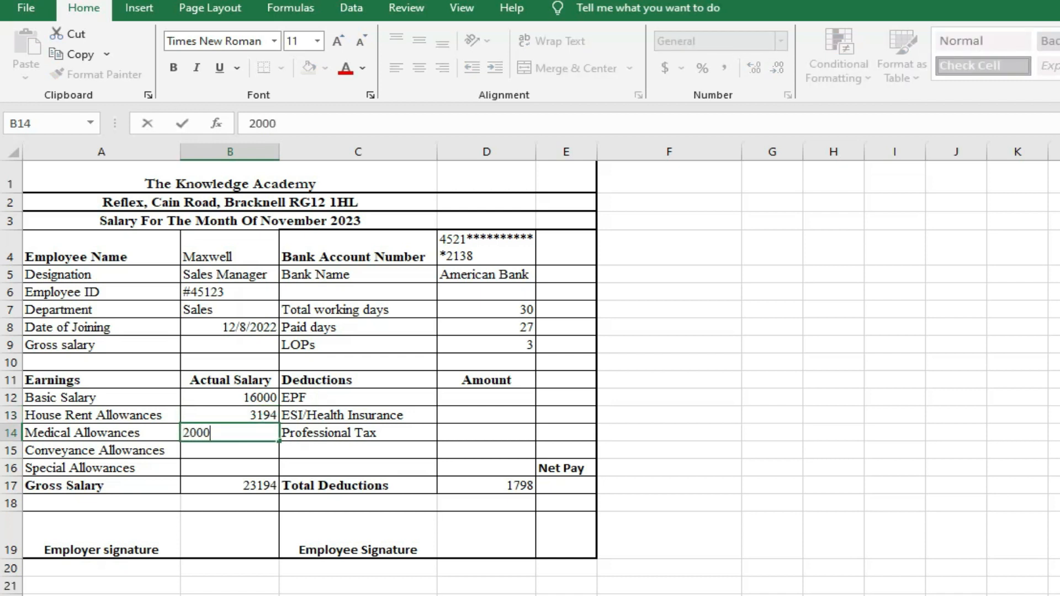
key("Return")
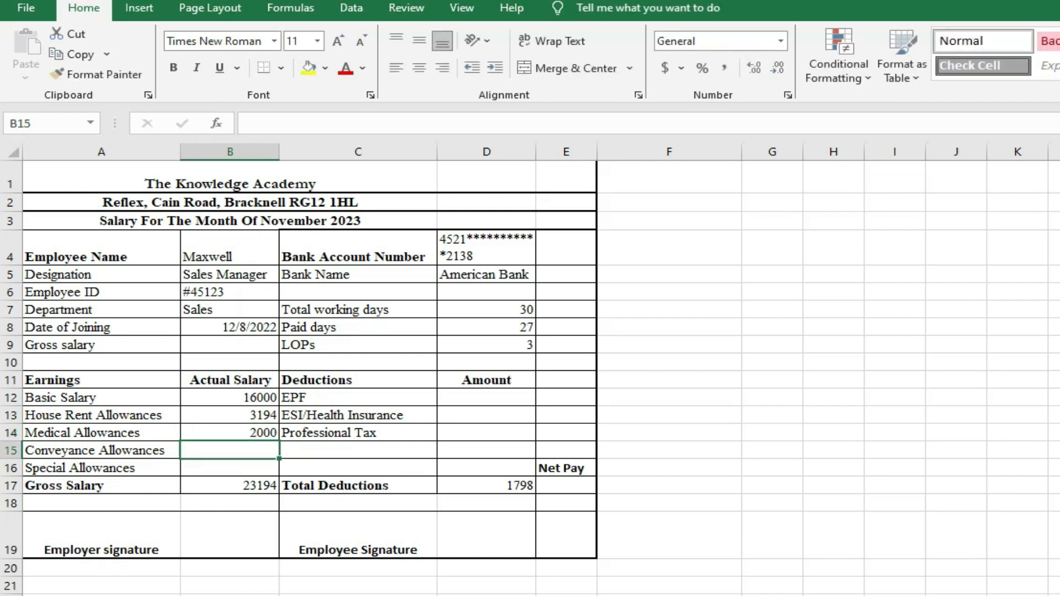
type("1000")
key("Return")
type("1000")
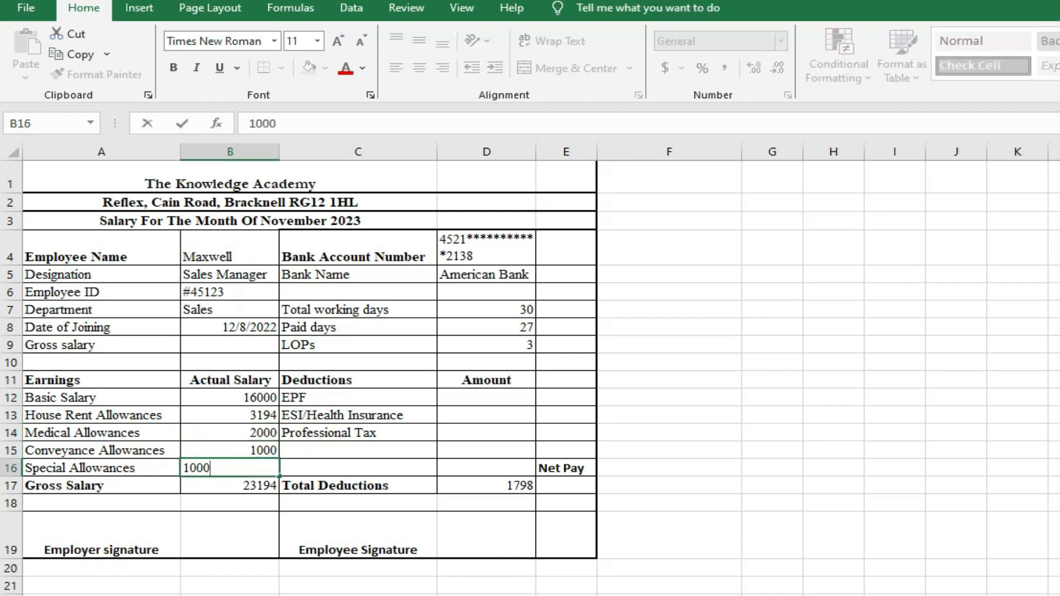
Enter the deduction amounts: EPF 1000, ESI/Health Insurance 350 and Professional Tax 398.
left_click(511, 411)
left_click(516, 396)
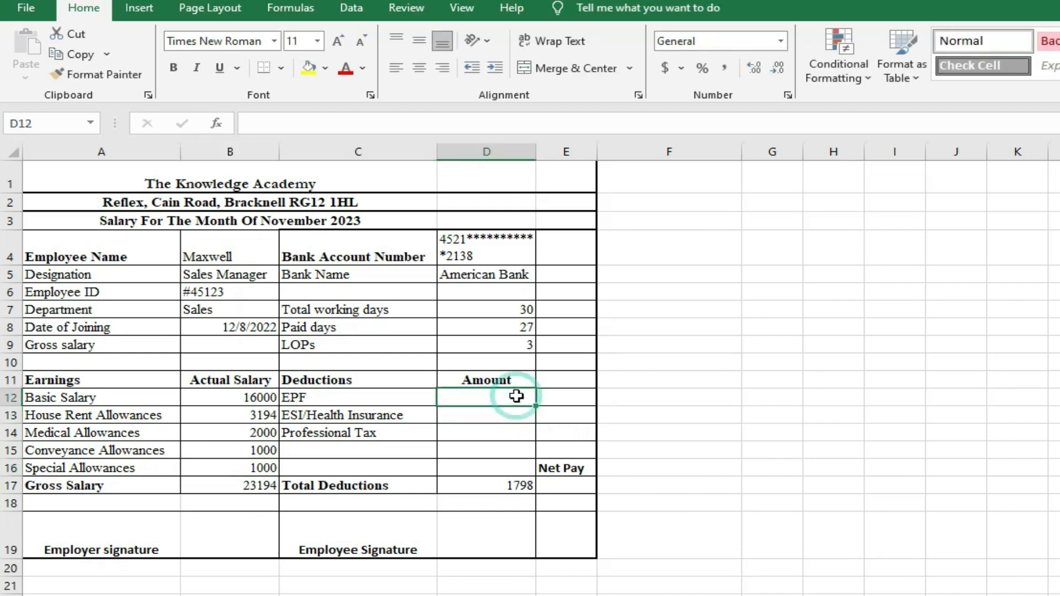
type("1000")
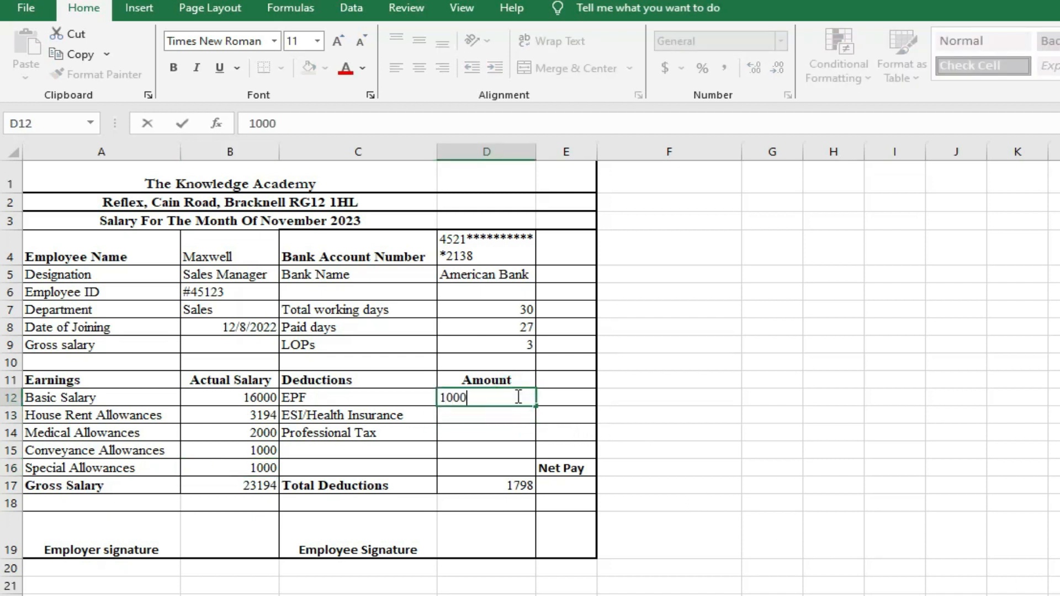
key("Return")
type("350")
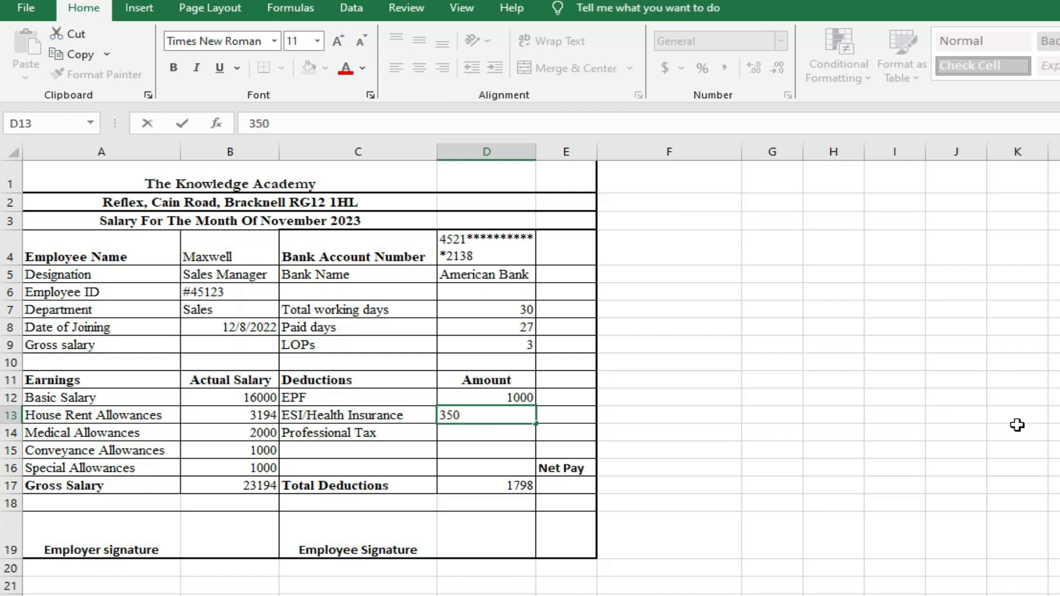
key("Return")
type("398")
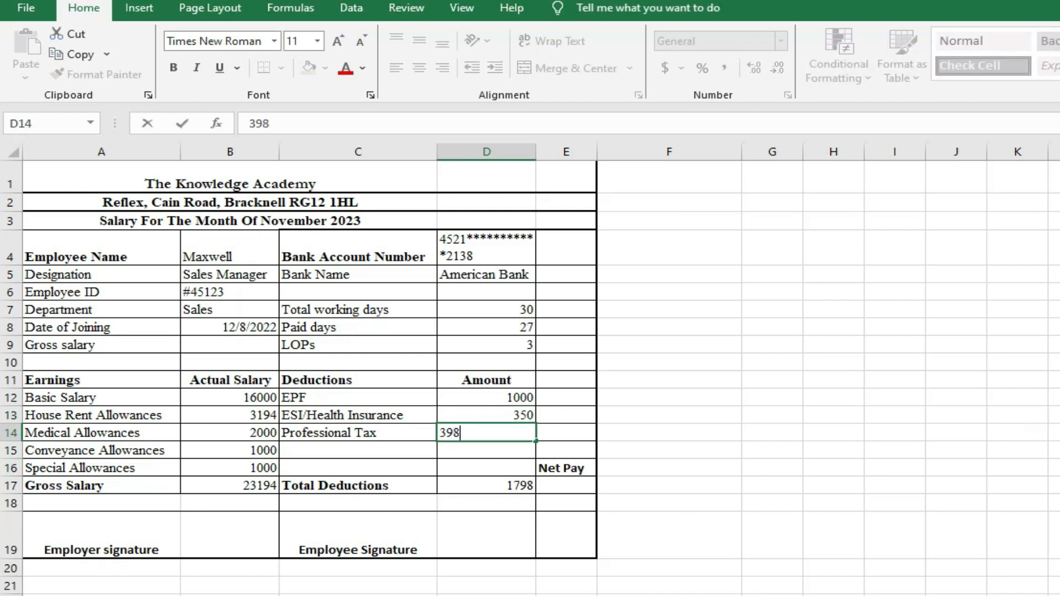
left_click(834, 595)
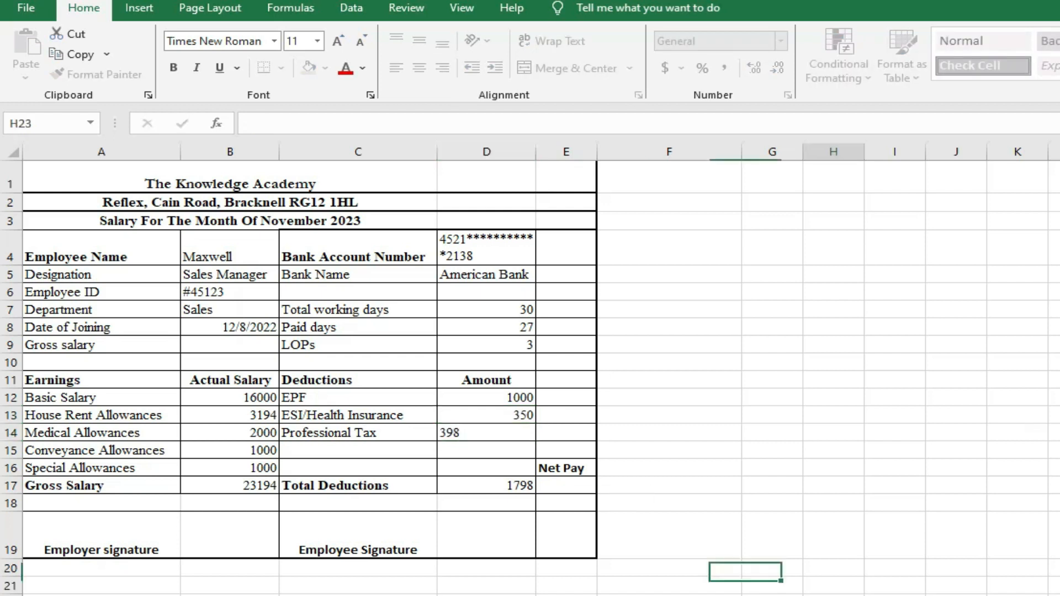
Write the note "Net Salary = Gross Salary - Deductions" in cell B21 below the payslip.
left_click(222, 586)
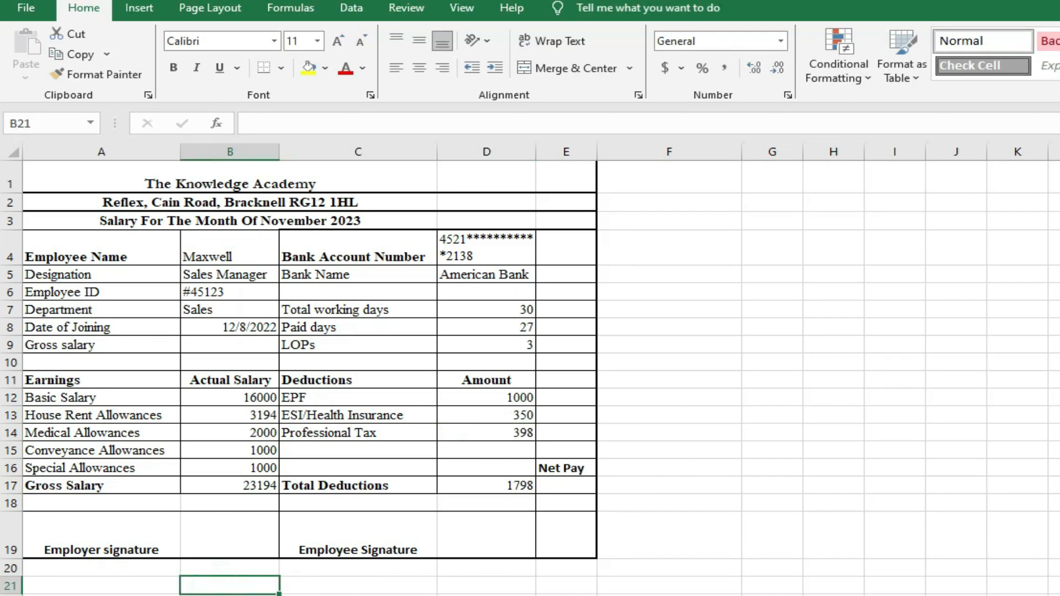
type("Net Salary = Gross")
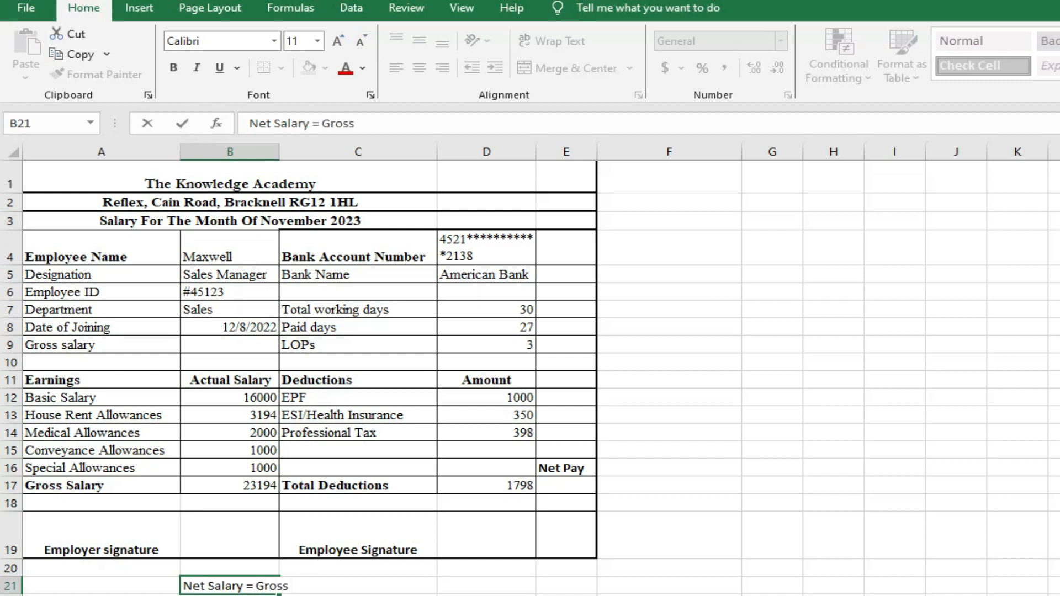
type(" sALARY - D")
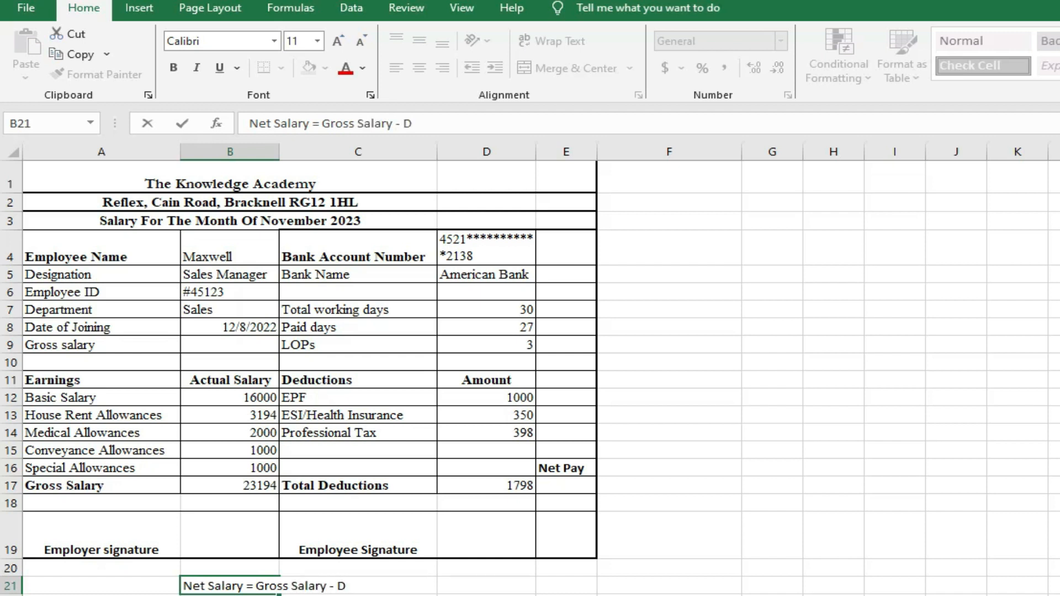
type("eduction")
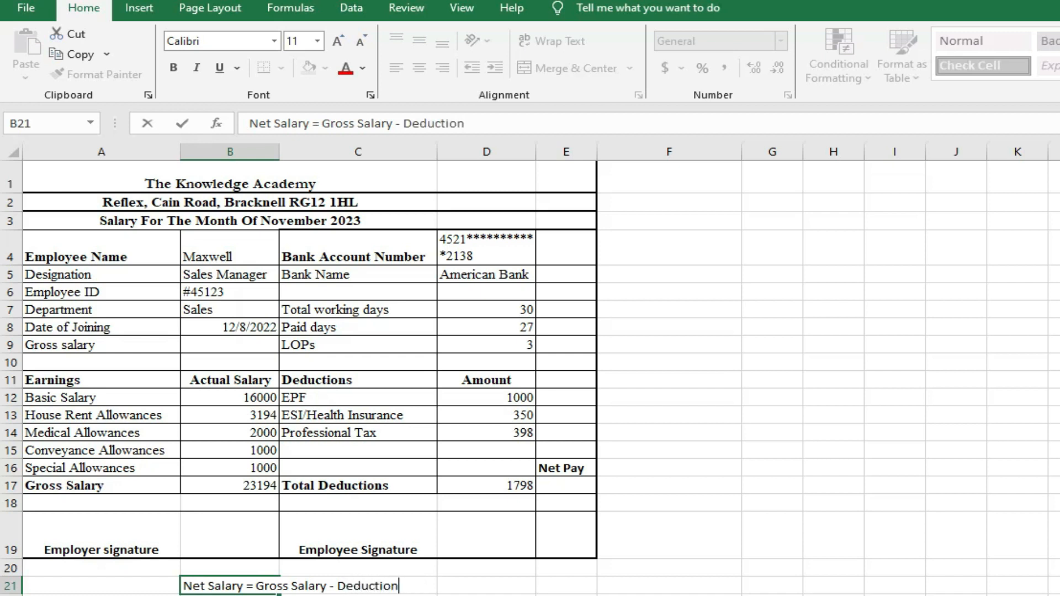
left_click(486, 595)
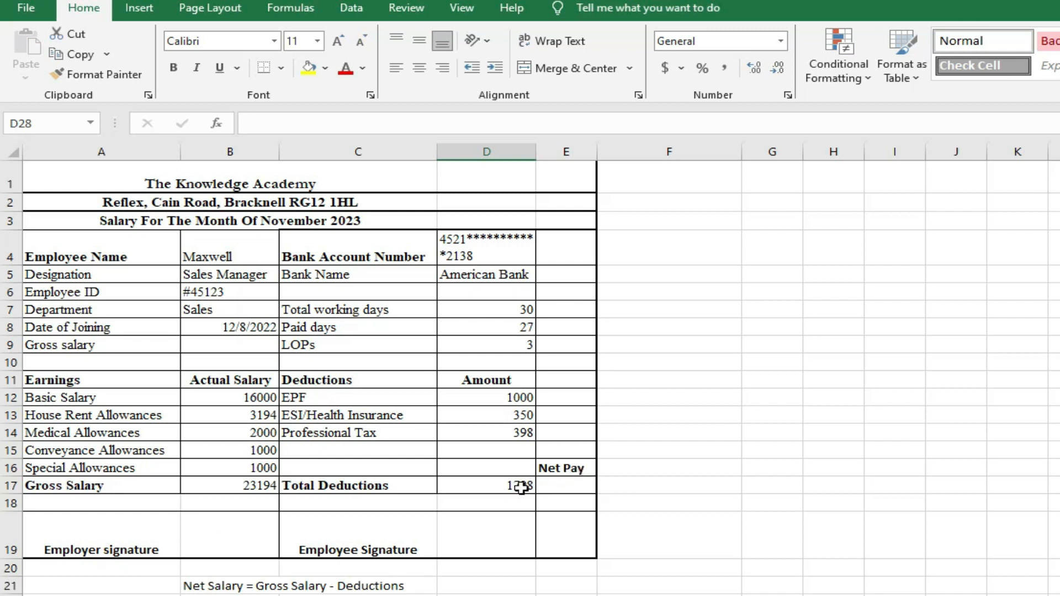
Calculate the Net Pay in cell E17 with the formula =b17-d17.
left_click(562, 486)
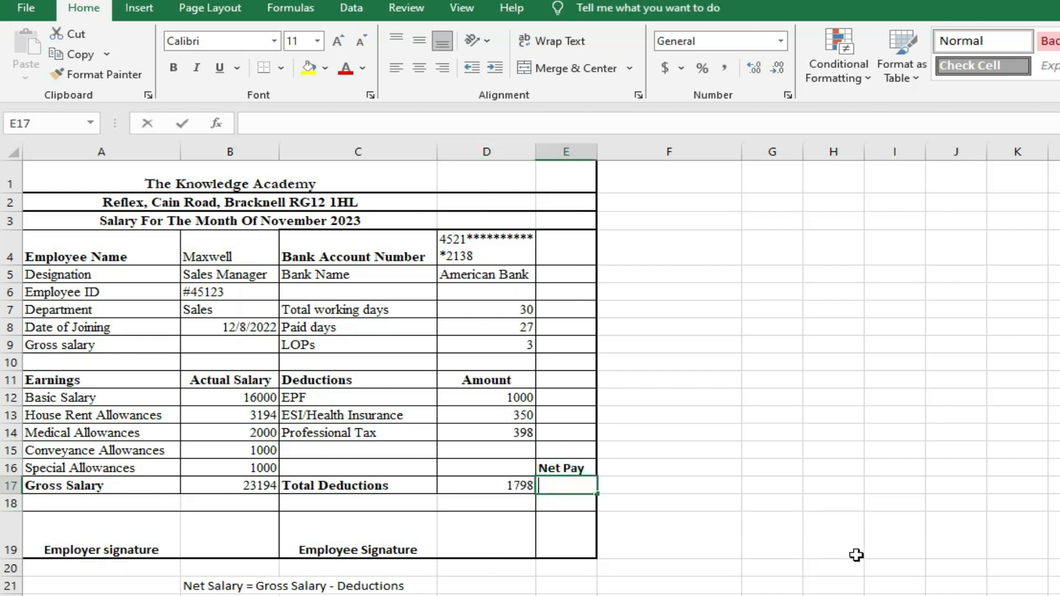
type("=")
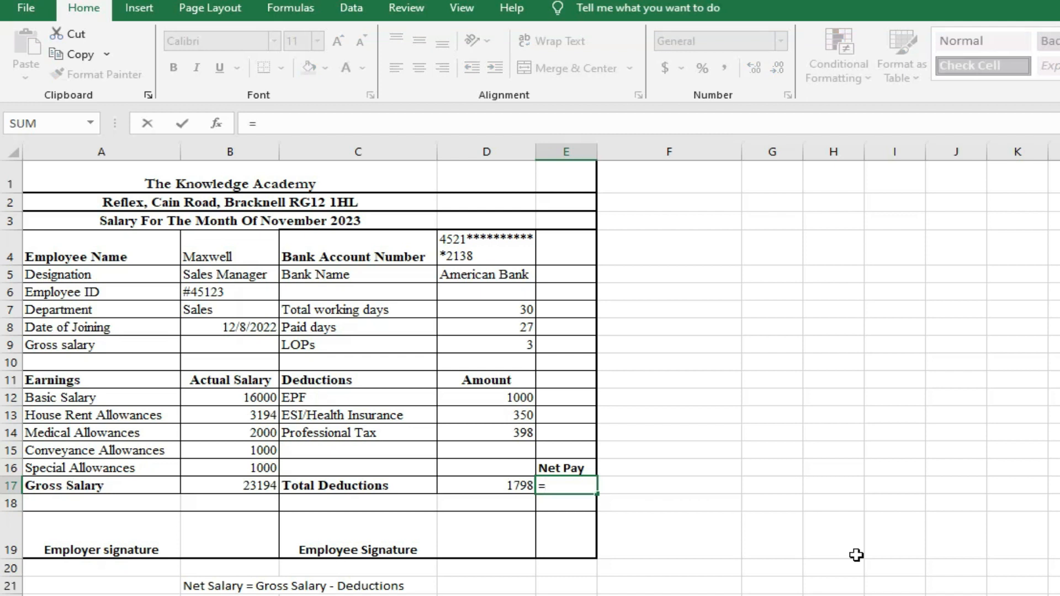
type("b17")
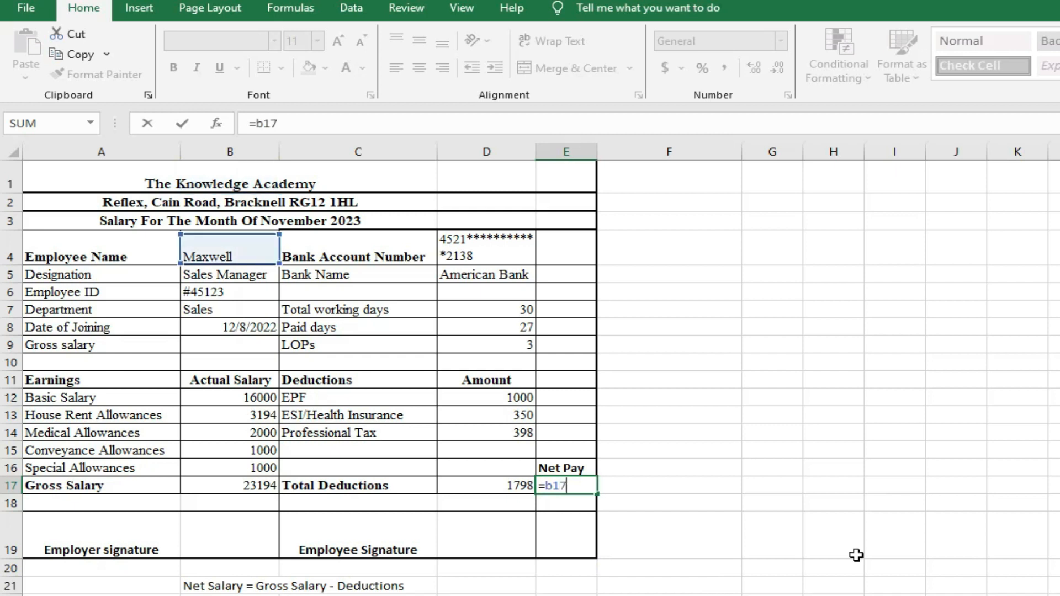
type("-d17")
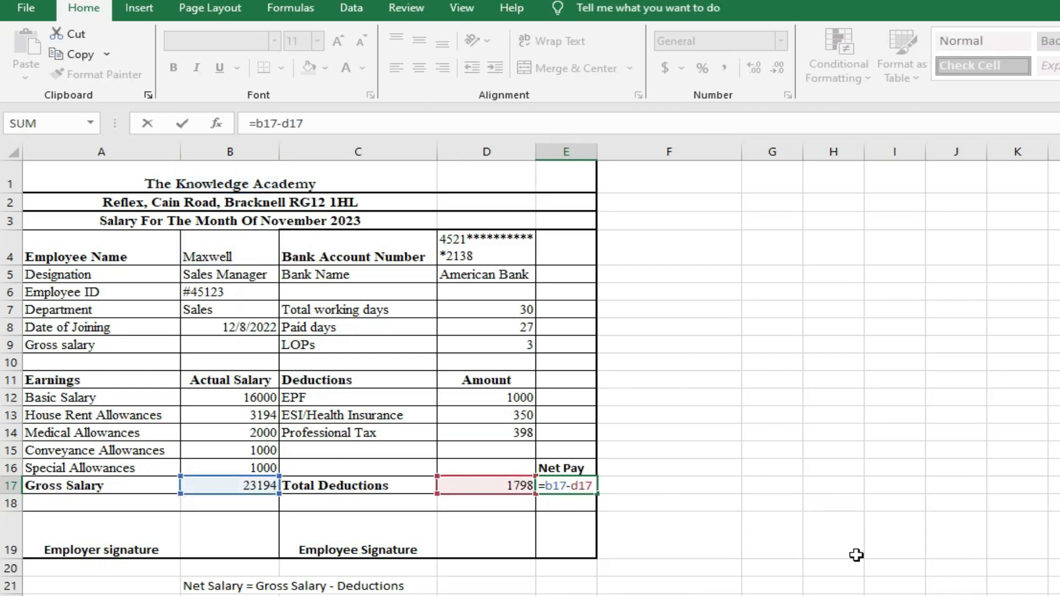
key("Return")
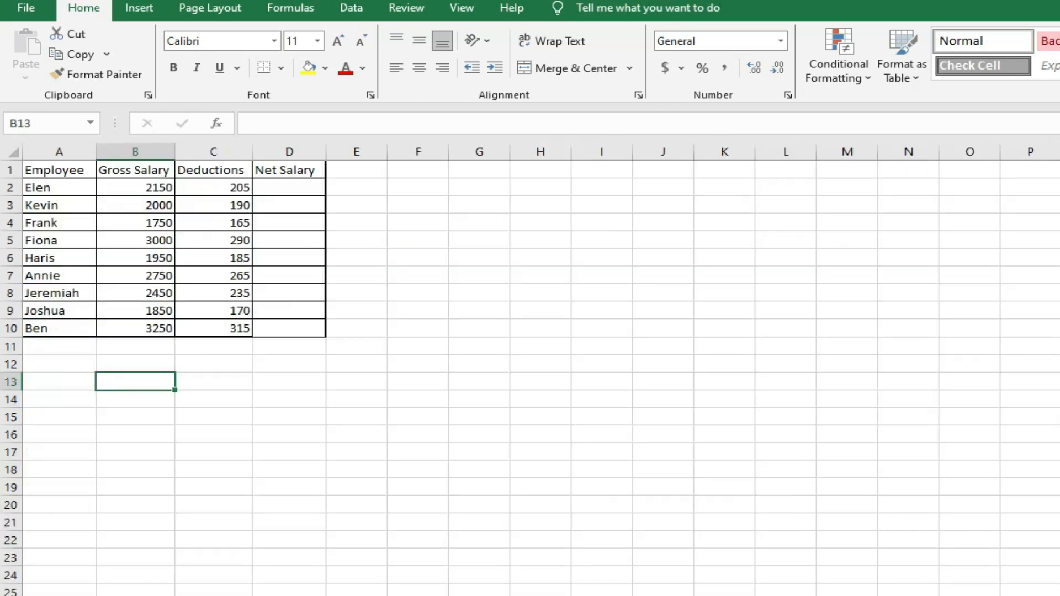
Examine the Employee, Gross Salary, Deductions and Net Salary columns of the multi-employee salary table.
left_click(71, 184)
left_click(73, 167)
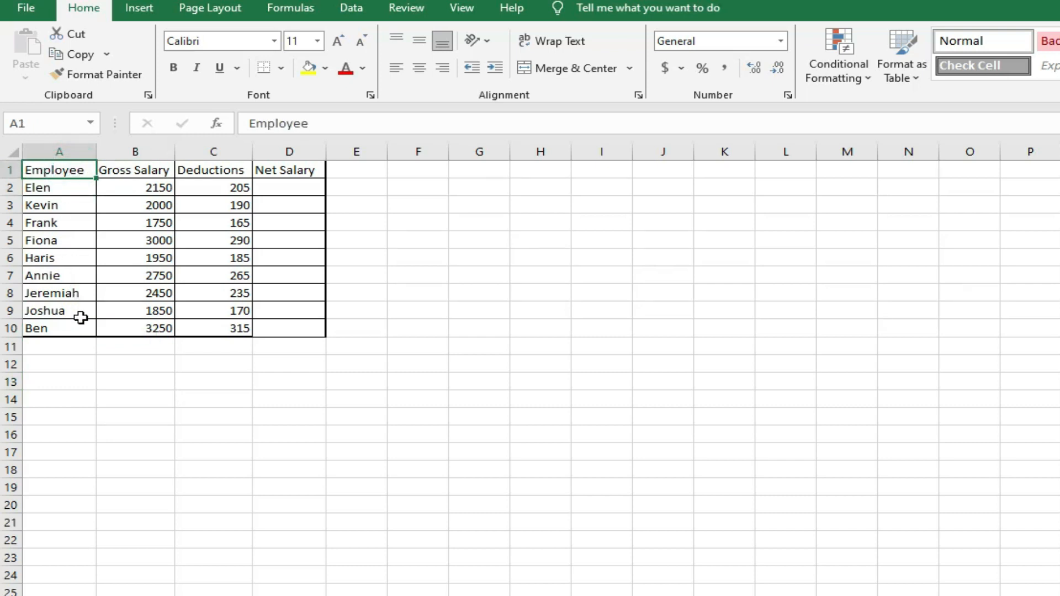
left_click(128, 187)
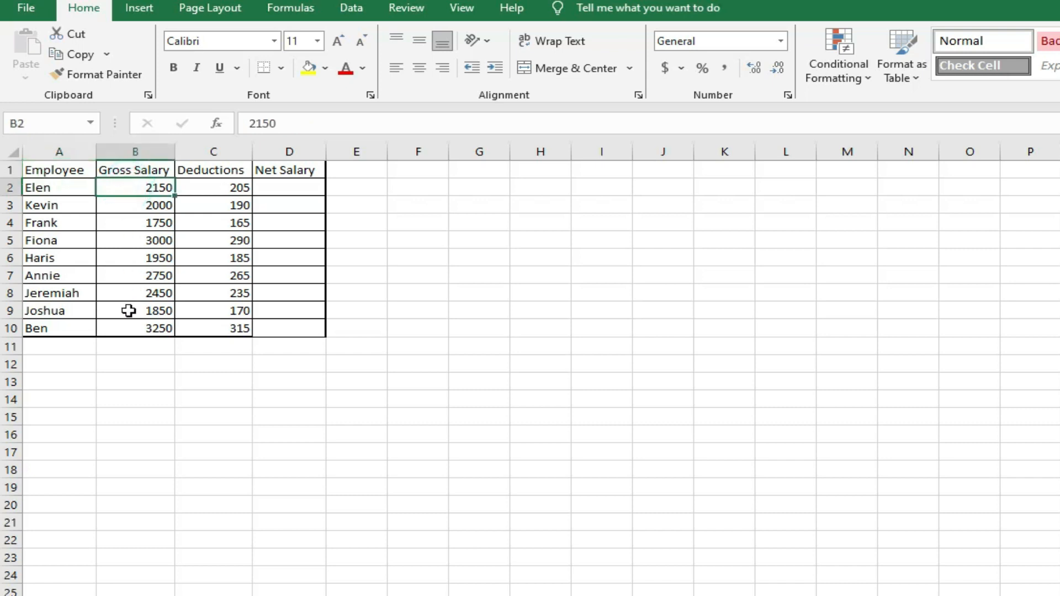
left_click(127, 167)
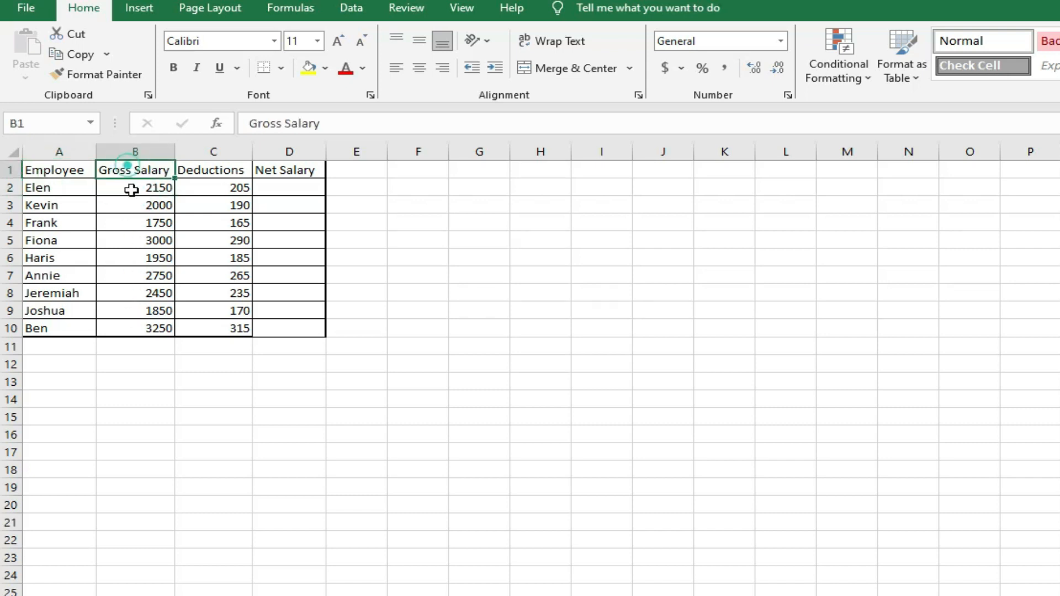
left_click(60, 169)
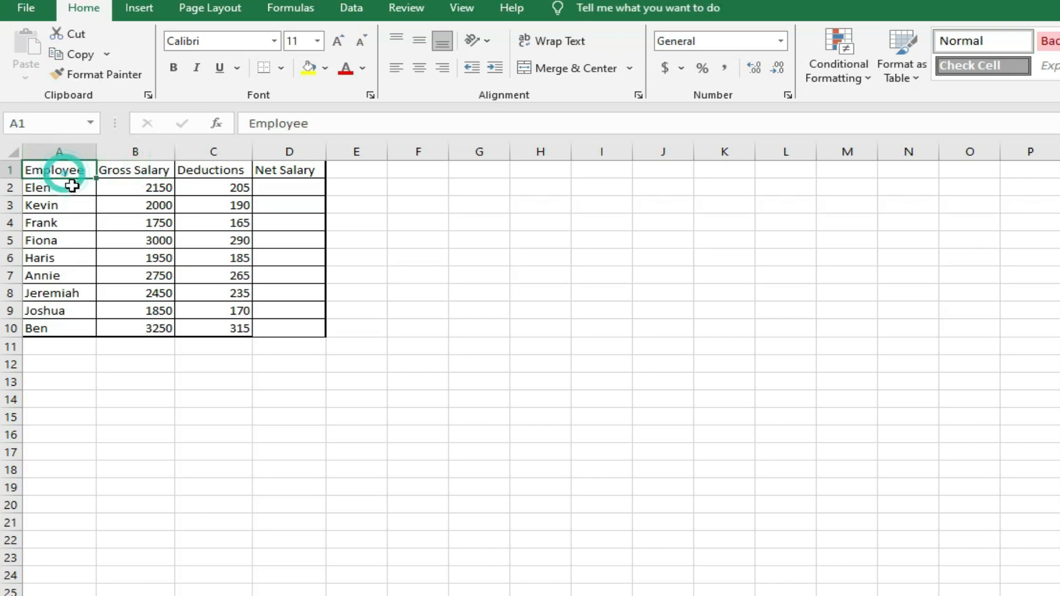
left_click(128, 167)
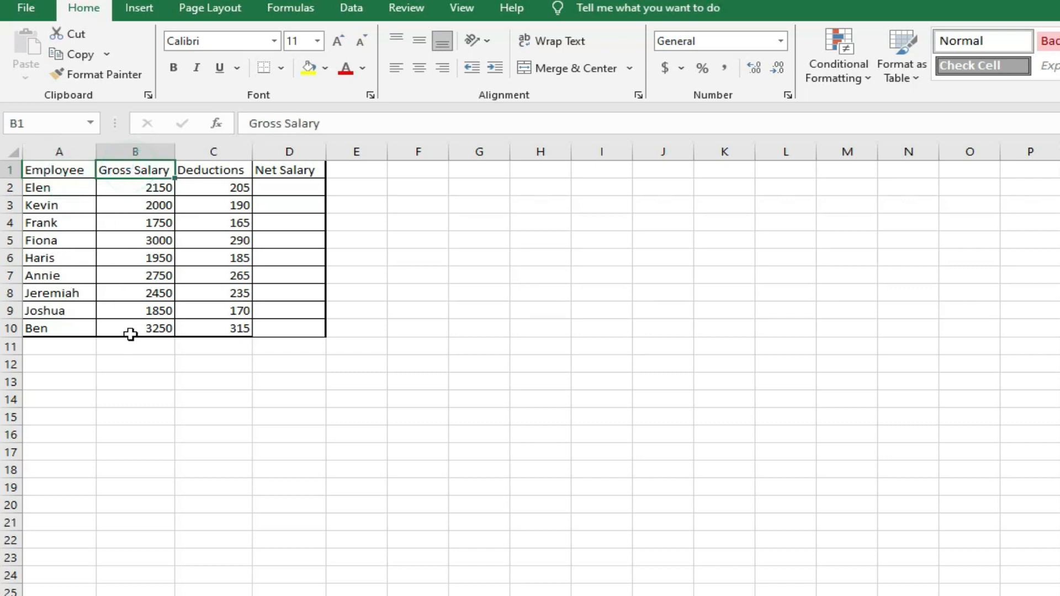
left_click(199, 171)
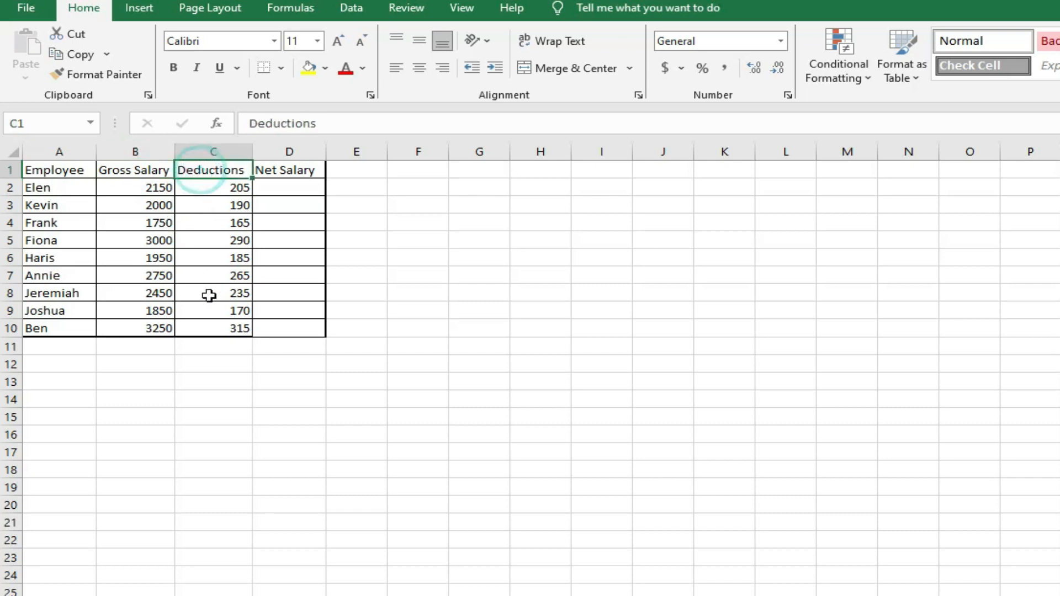
left_click(288, 168)
Calculate the first employee's Net Salary in cell D2 with the formula =b2-c2.
left_click(278, 188)
type("=b")
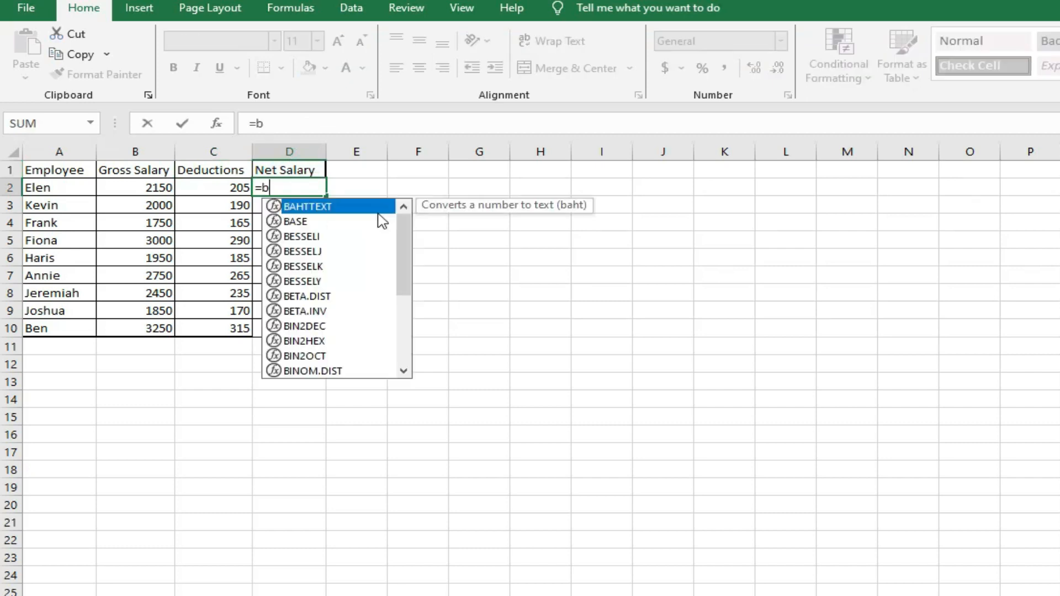
type("2-c2")
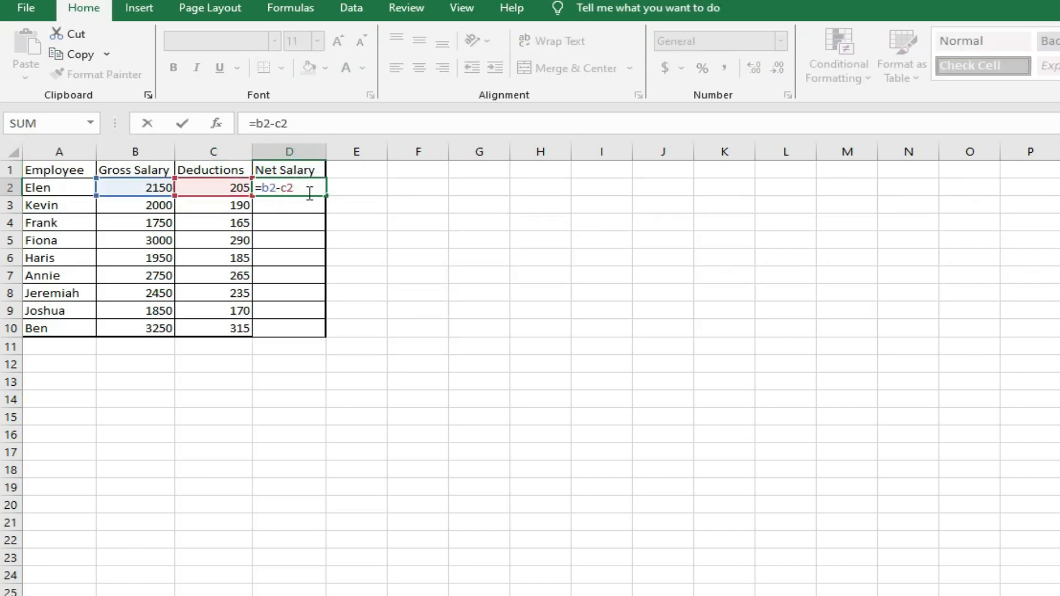
key("Return")
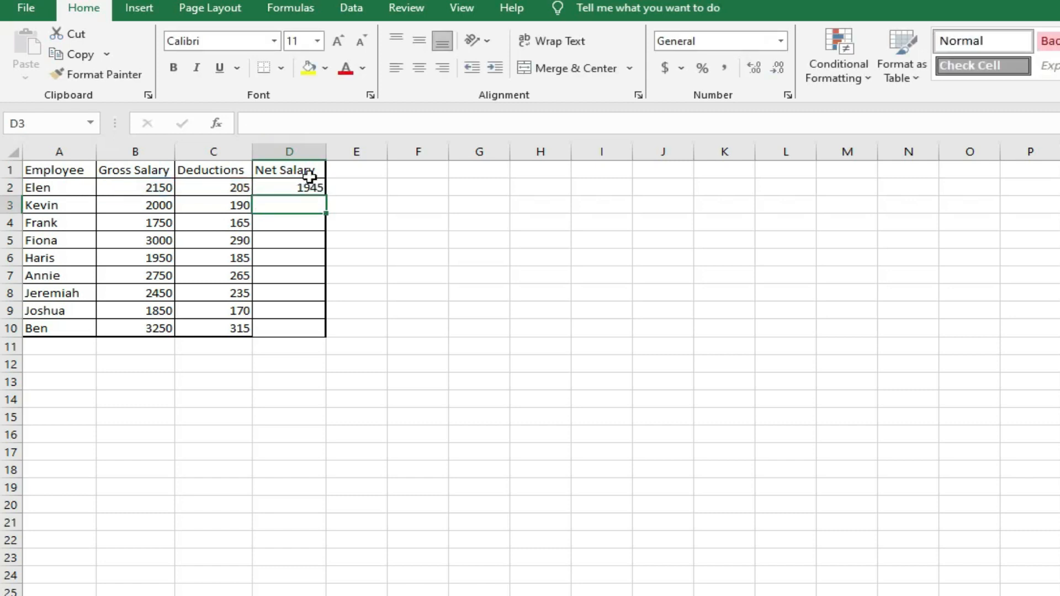
Copy the net salary formula from D2 to the remaining employees' cells D3:D10.
right_click(264, 186)
left_click(408, 243)
left_click_drag(310, 203, 316, 329)
right_click(320, 325)
left_click(333, 432)
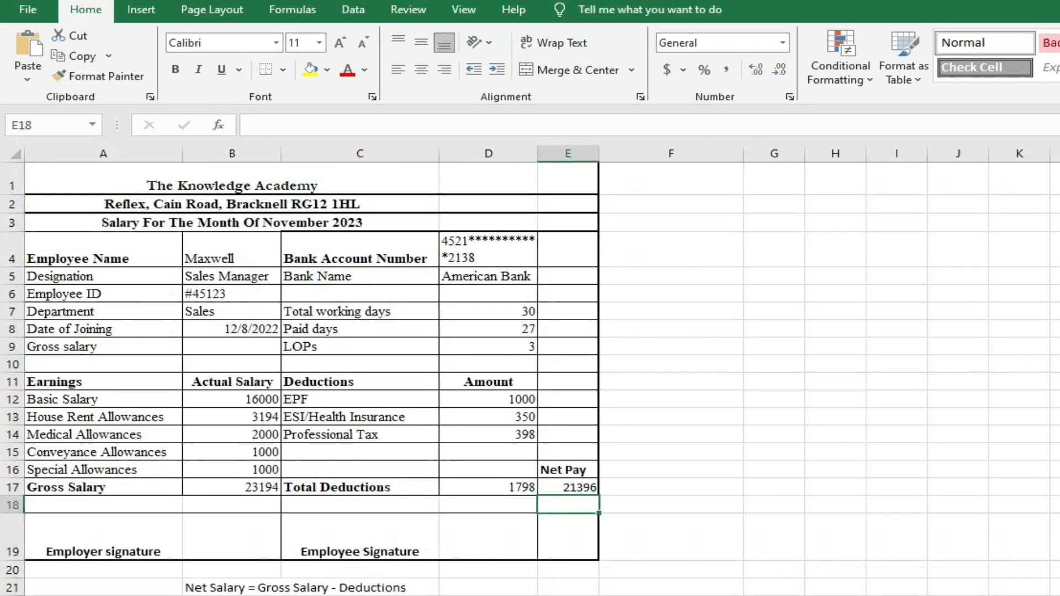
left_click(111, 539)
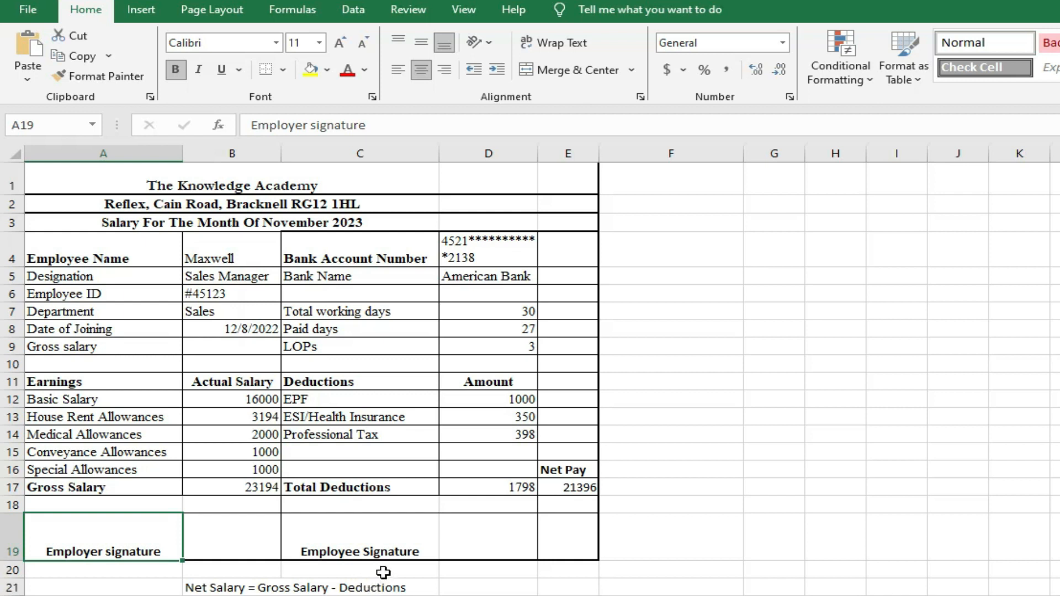
left_click(402, 540)
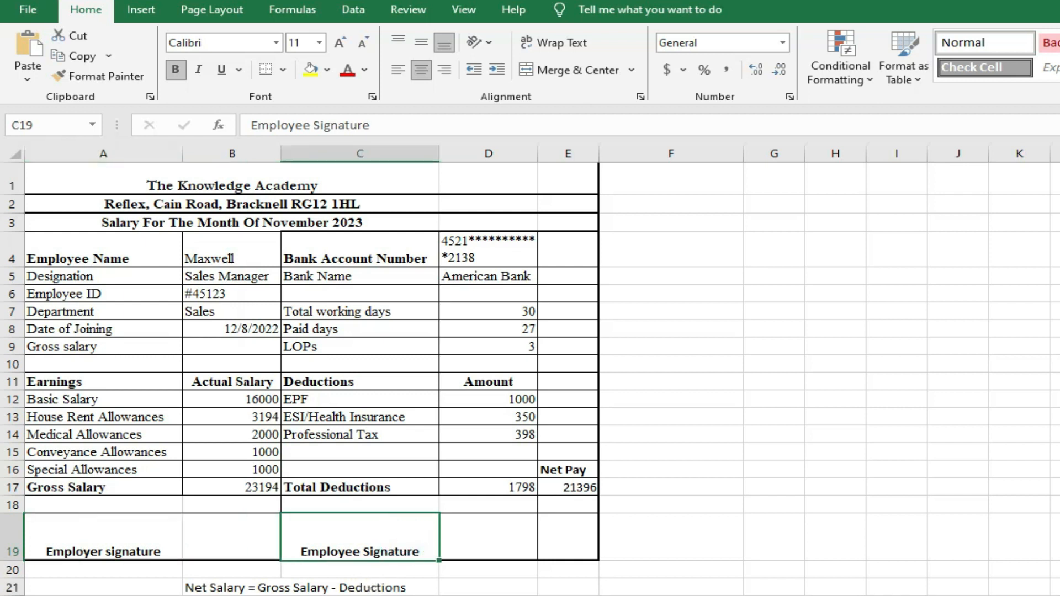
Italicize the payslip's label cells in columns A and C, rows 4 to 17.
left_click(64, 244)
left_click_drag(64, 244, 110, 486)
left_click_drag(342, 254, 343, 486)
key("ctrl+i")
left_click(712, 347)
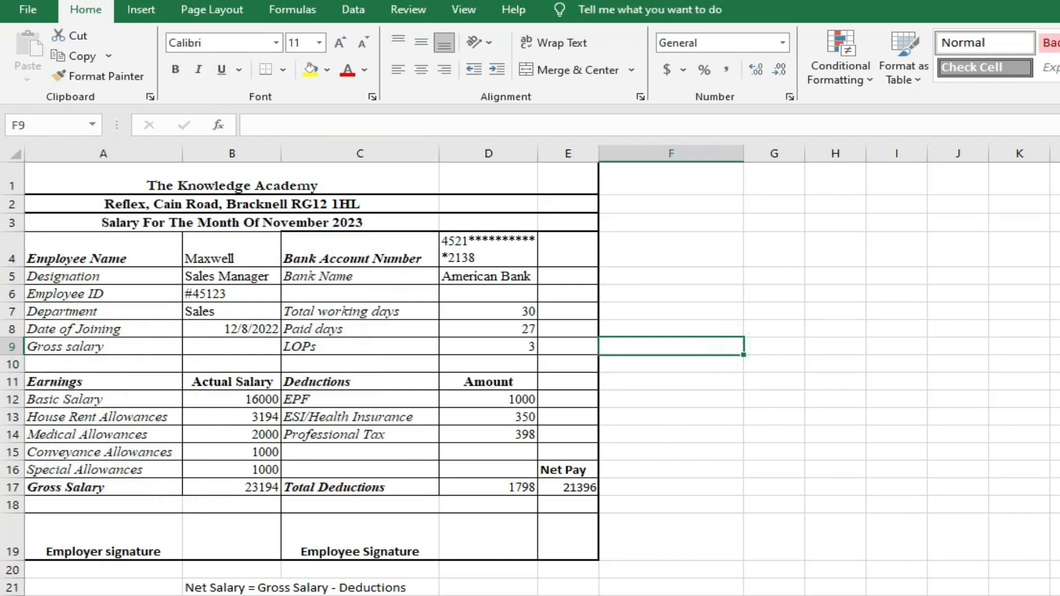
Fill the payslip's heading rows A1:E3 with the standard purple color.
left_click_drag(49, 168, 568, 224, "ctrl")
left_click(327, 69)
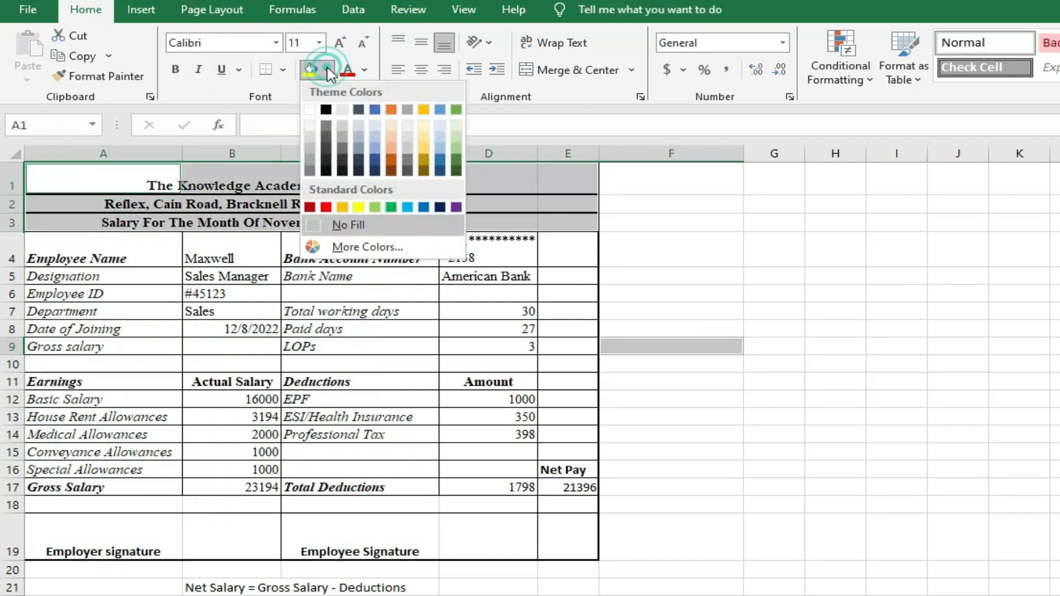
left_click(451, 205)
left_click(768, 273)
Set the font color of the company name, address and salary month headings to white.
left_click(221, 183)
left_click(222, 204, "ctrl")
left_click(224, 224, "ctrl")
left_click(364, 70)
left_click(350, 133)
left_click(773, 276)
Fill the payslip body in A4:E18 with a light gold color.
left_click(232, 595)
left_click_drag(83, 251, 557, 502)
left_click(740, 275)
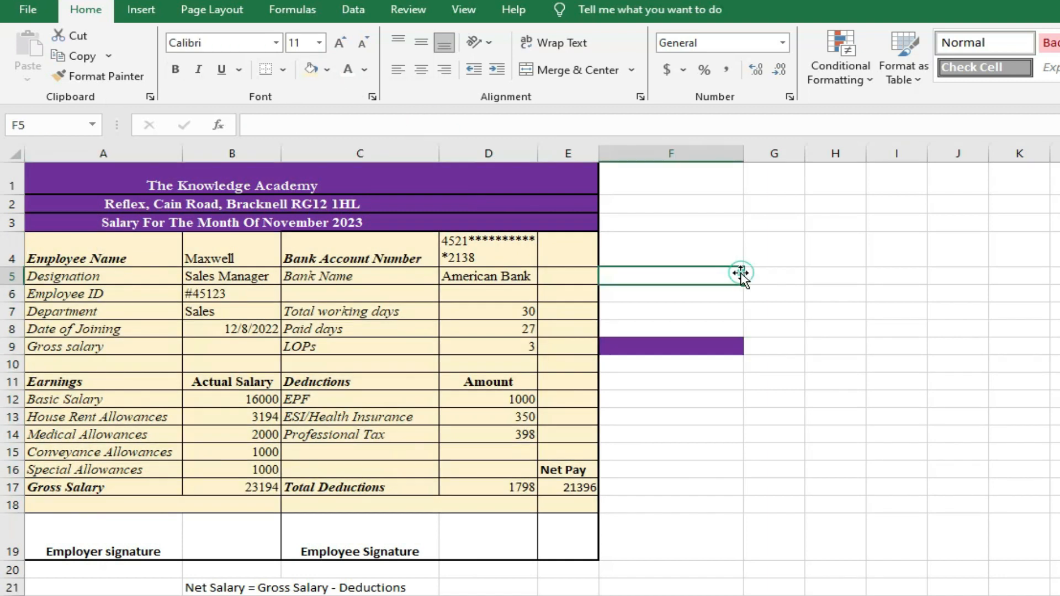
Fill the signature row A19:E19 with a light green color.
left_click_drag(130, 530, 577, 544)
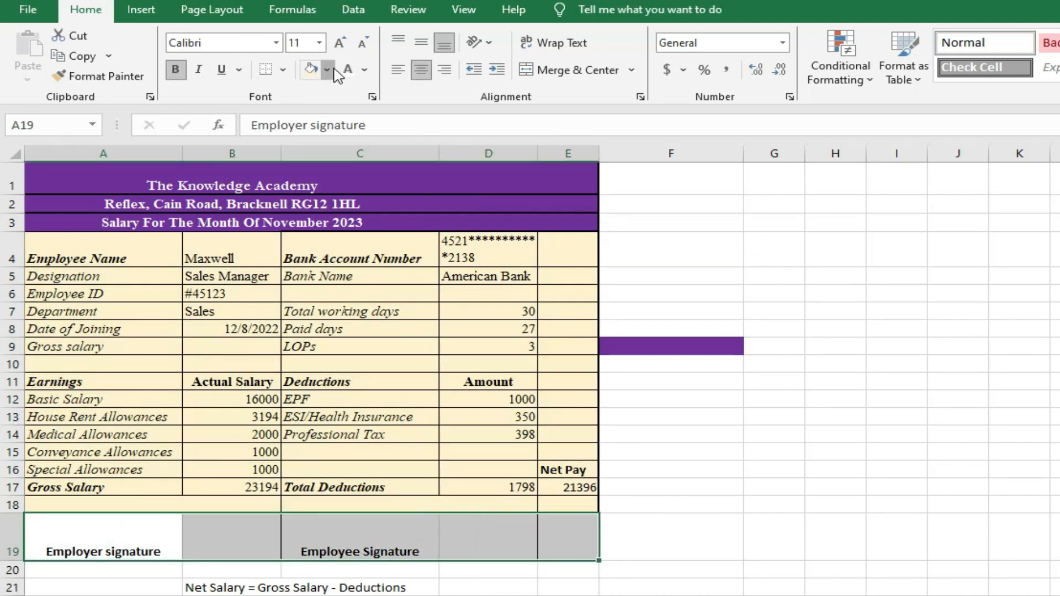
left_click(327, 70)
left_click(456, 136)
left_click(897, 293)
left_click(232, 595)
Replace the stray purple fill in cell F9 with white.
left_click(327, 70)
left_click(724, 345)
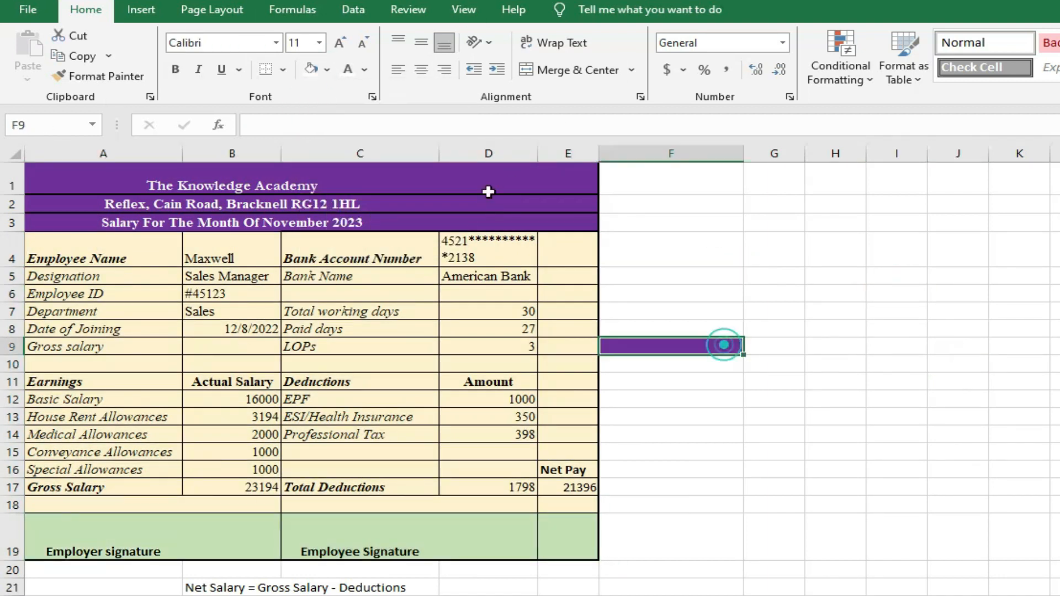
left_click(327, 71)
left_click(310, 110)
left_click(994, 396)
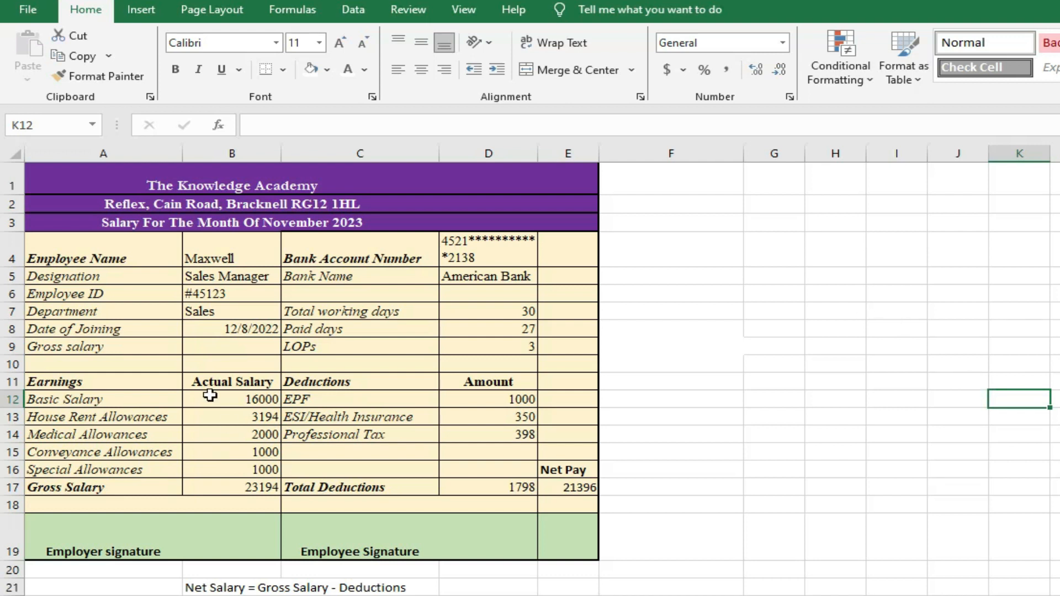
Left-align the values in columns B and D of the payslip, rows 4 to 17.
left_click_drag(211, 397, 232, 488)
left_click(201, 260)
left_click(889, 382)
left_click_drag(229, 257, 249, 487)
left_click_drag(488, 252, 489, 488)
left_click(398, 70)
left_click(671, 347)
left_click(489, 595)
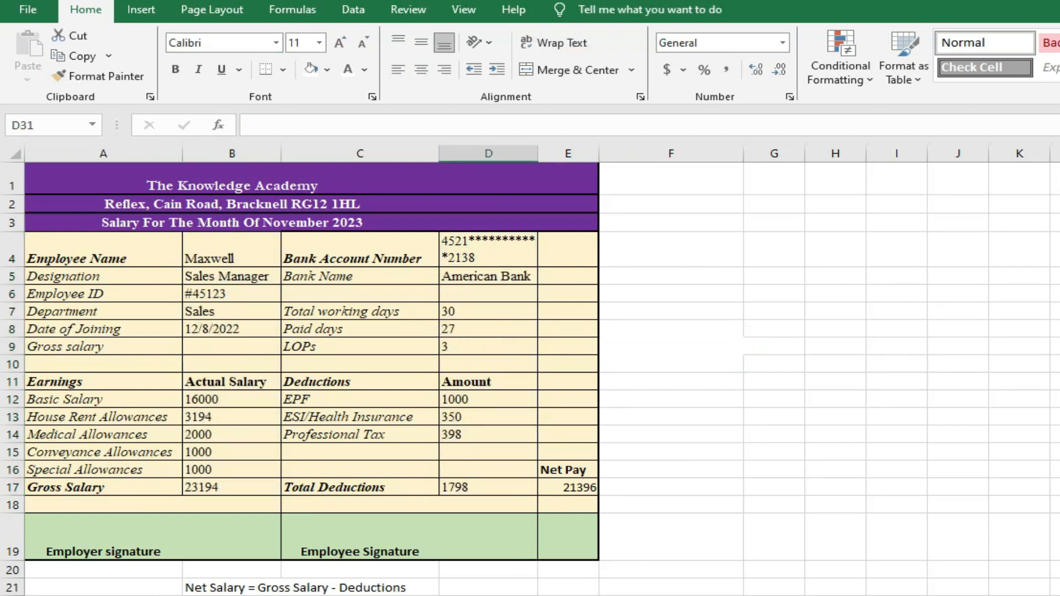
Open the Save As options for the finished payslip workbook.
left_click(28, 10)
left_click(61, 286)
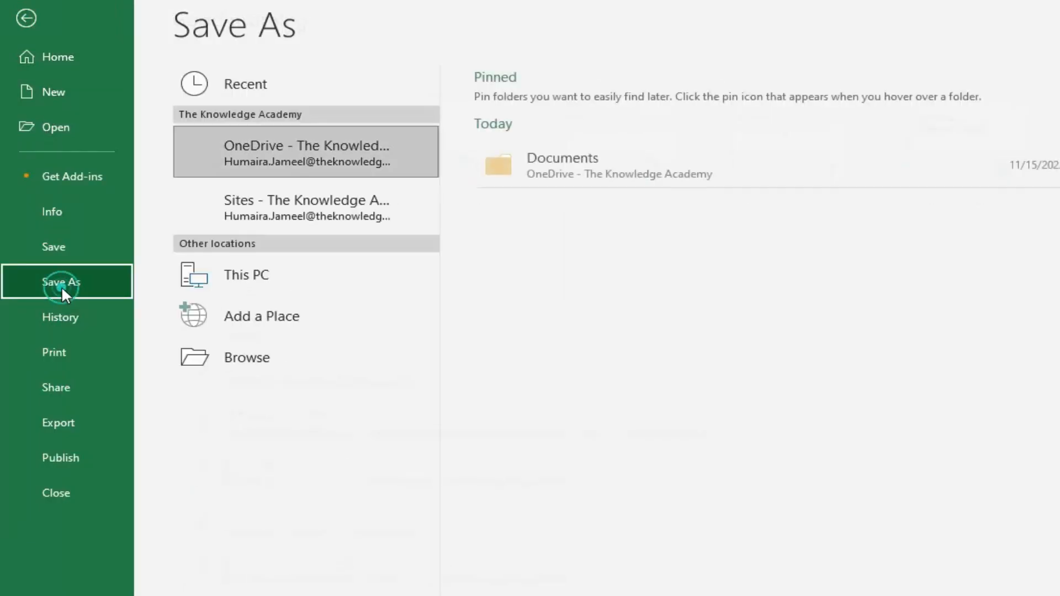